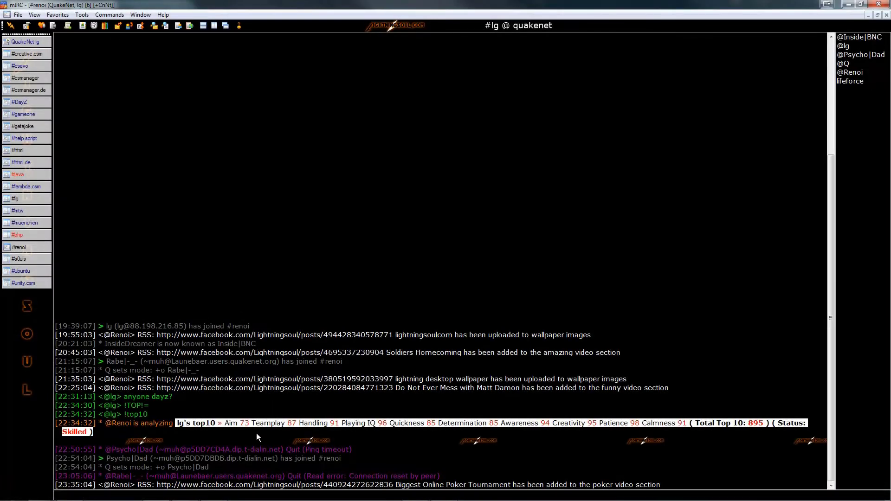
Zoom the #renoi channel text in once and back out again
{"action": "right_click", "coordinate": [308, 281]}
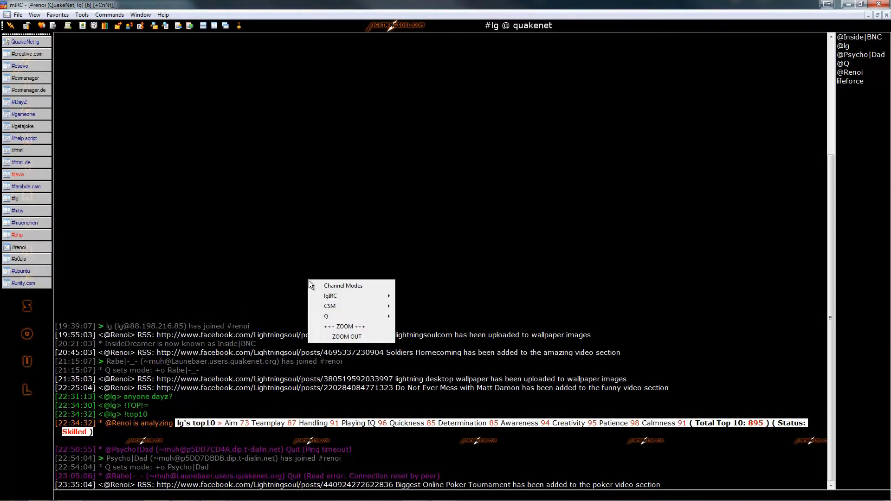
{"action": "left_click", "coordinate": [358, 326]}
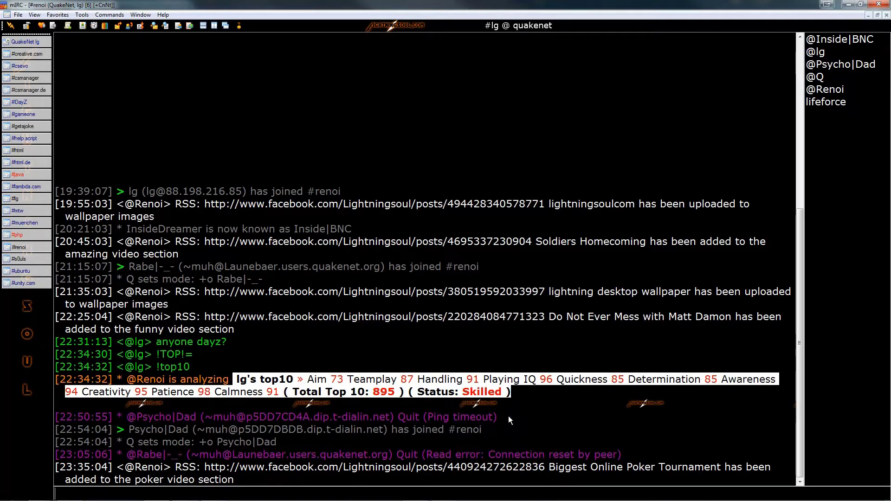
{"action": "right_click", "coordinate": [529, 390]}
{"action": "left_click", "coordinate": [533, 412]}
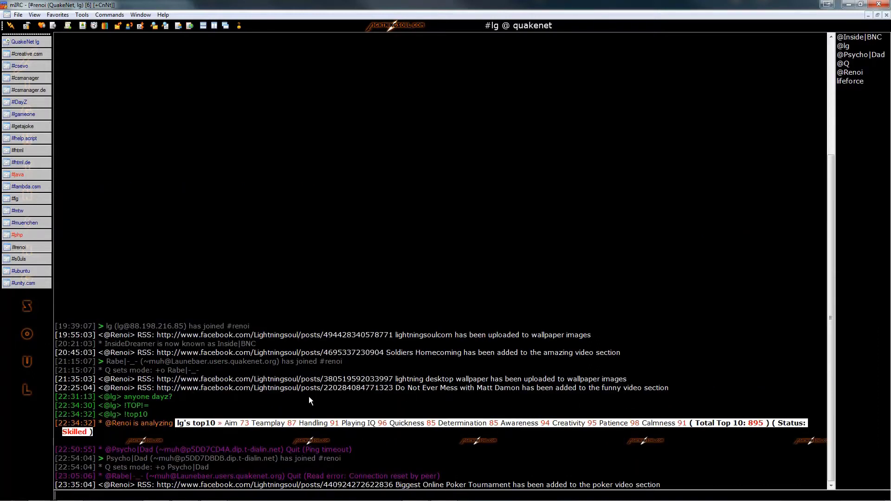
{"action": "left_click", "coordinate": [307, 264]}
{"action": "type", "text": "http://www.youtube.com/watch?v=6phUagbGq6k"}
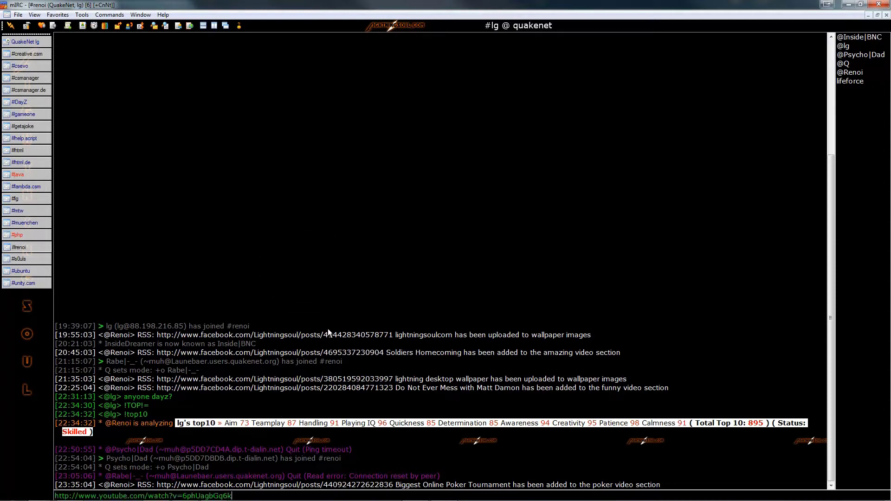
{"action": "key", "text": "Return"}
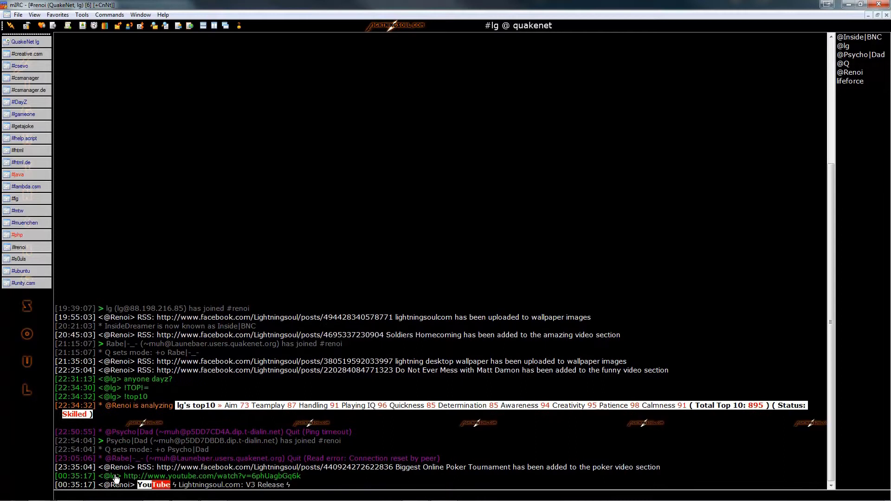
{"action": "left_click_drag", "start_coordinate": [97, 469], "coordinate": [663, 470]}
Start an lgIRC timer with the reason "test" and the time 00:30, checking the system clock before entering the time
{"action": "right_click", "coordinate": [419, 231]}
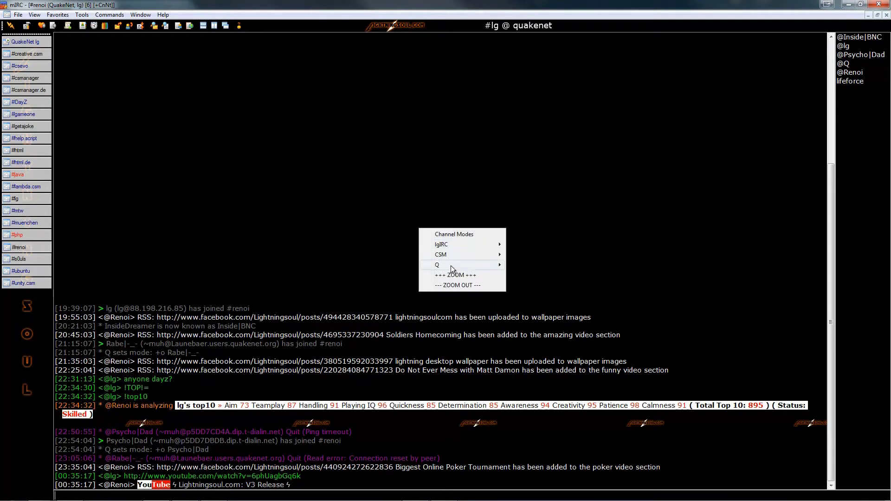
{"action": "mouse_move", "coordinate": [449, 245]}
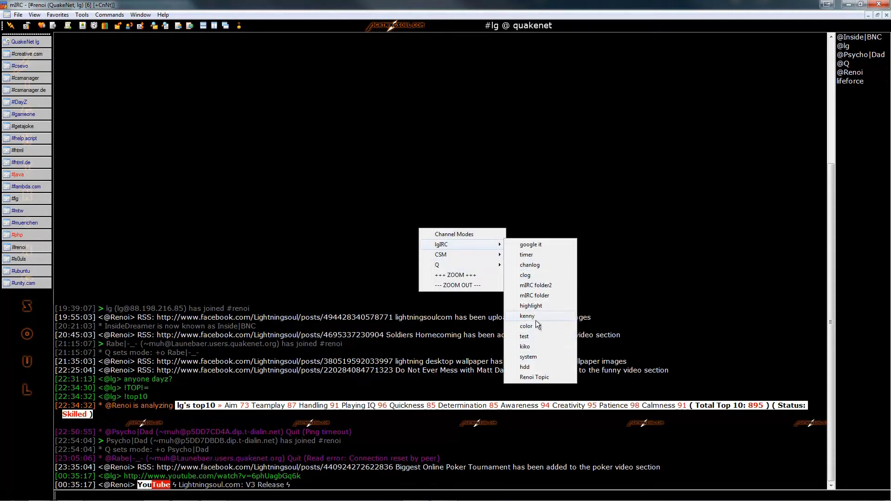
{"action": "left_click", "coordinate": [537, 255]}
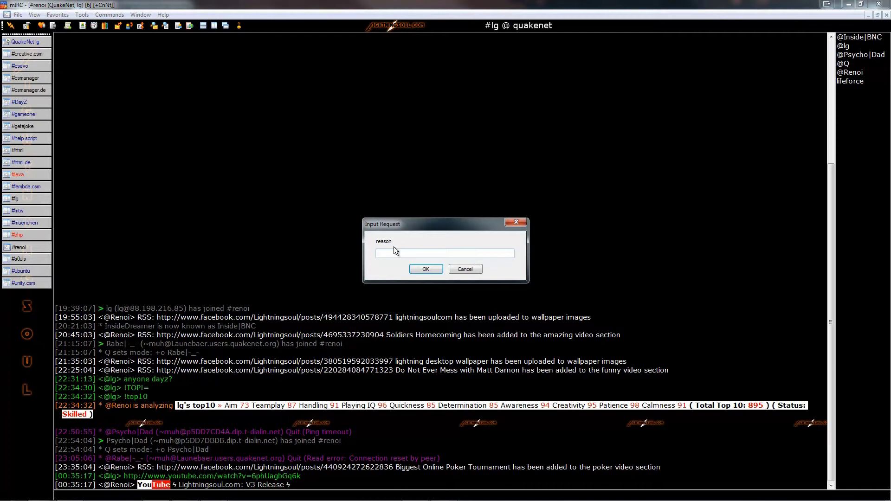
{"action": "type", "text": "test"}
{"action": "key", "text": "Return"}
{"action": "key", "text": "super"}
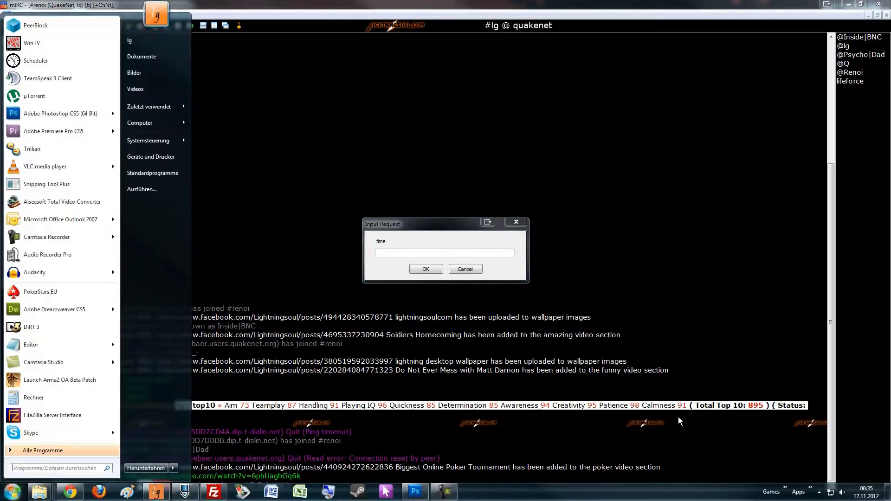
{"action": "left_click", "coordinate": [412, 254]}
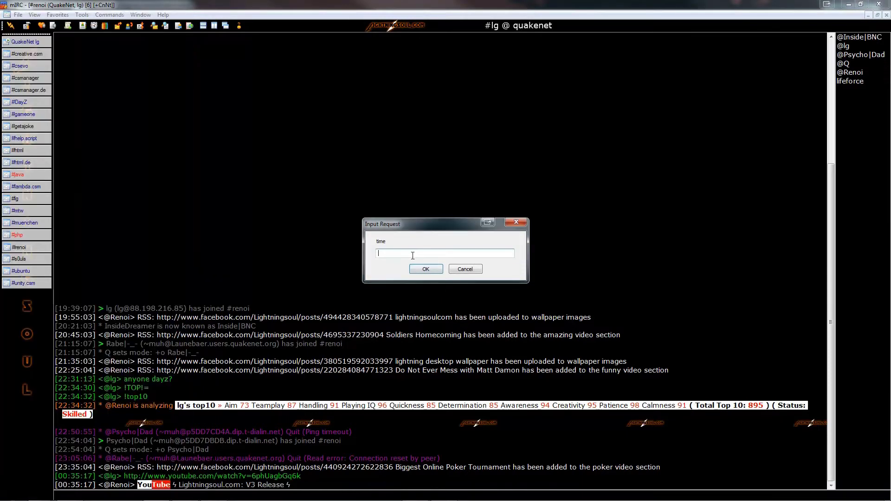
{"action": "type", "text": "00:3"}
{"action": "type", "text": "0"}
{"action": "key", "text": "Return"}
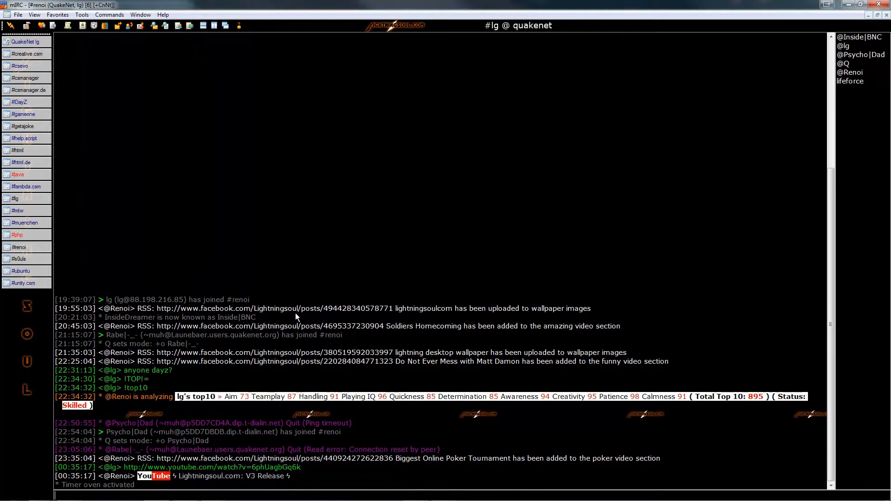
Post the computer's system information to the #renoi channel with the lgIRC system command
{"action": "right_click", "coordinate": [344, 235]}
{"action": "mouse_move", "coordinate": [360, 253]}
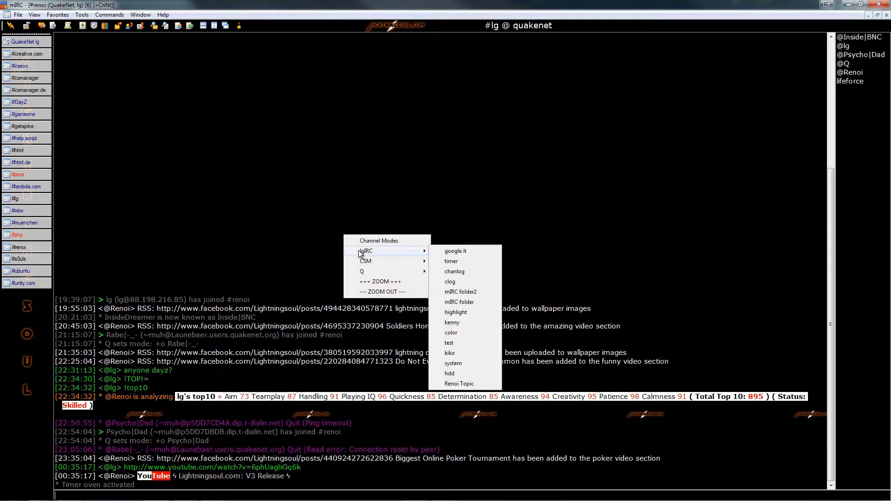
{"action": "left_click", "coordinate": [466, 363]}
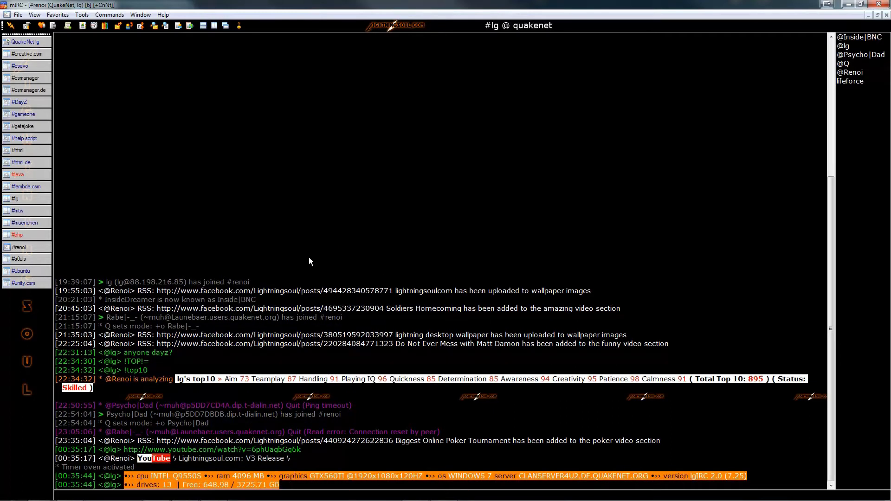
{"action": "right_click", "coordinate": [344, 208]}
{"action": "mouse_move", "coordinate": [408, 224]}
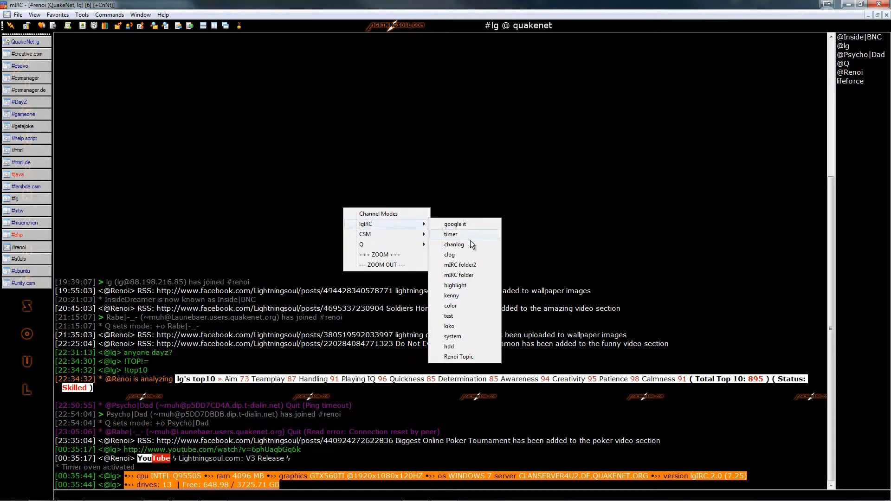
{"action": "left_click", "coordinate": [358, 322]}
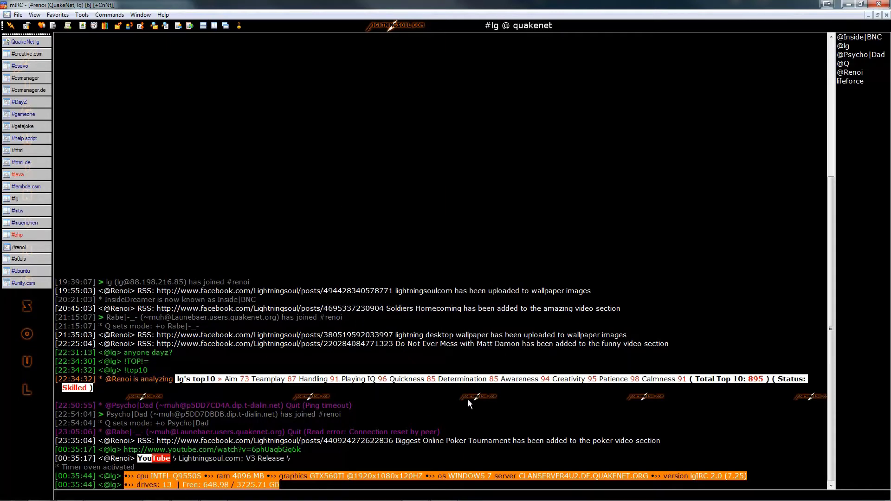
Send "this is so freaking amazing" to the #renoi channel encoded with the /kenny command
{"action": "type", "text": "/kenny this is so freaking amaz"}
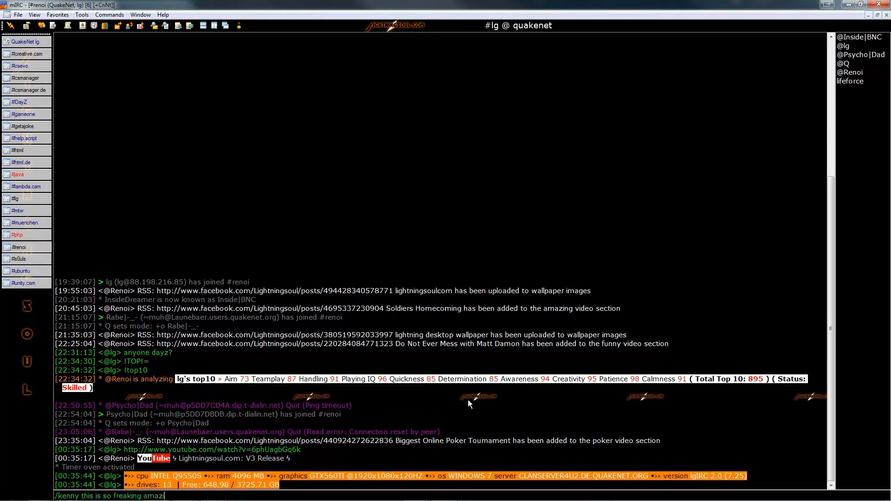
{"action": "type", "text": "ing"}
{"action": "key", "text": "Return"}
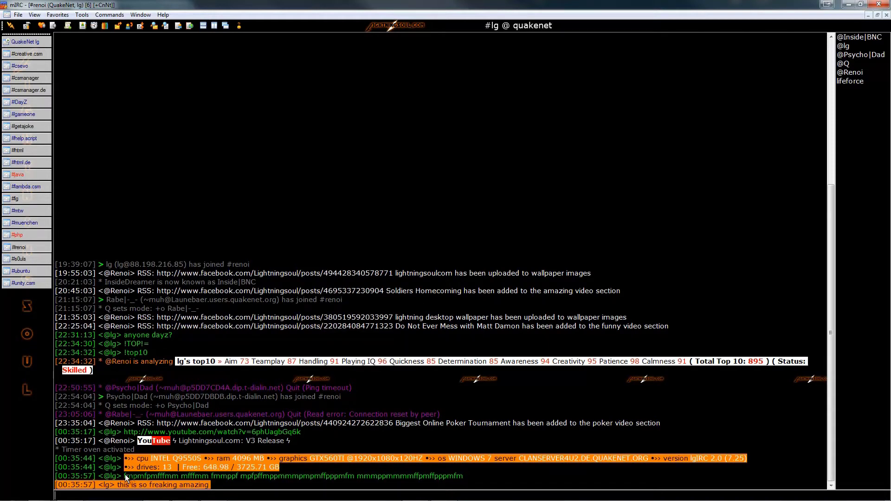
Copy the encoded Kenny line and have the Renoi bot repeat it in the channel with "!order msg #renoi"
{"action": "left_click_drag", "start_coordinate": [125, 474], "coordinate": [482, 468]}
{"action": "type", "text": "!order msg #renoi"}
{"action": "type", "text": "fmpmfpmfffmm mfffmm fmmppf mpfpffmppmmmmpmpmffpppmfm mmmppmmmmmffpmffpppmfm"}
{"action": "key", "text": "Return"}
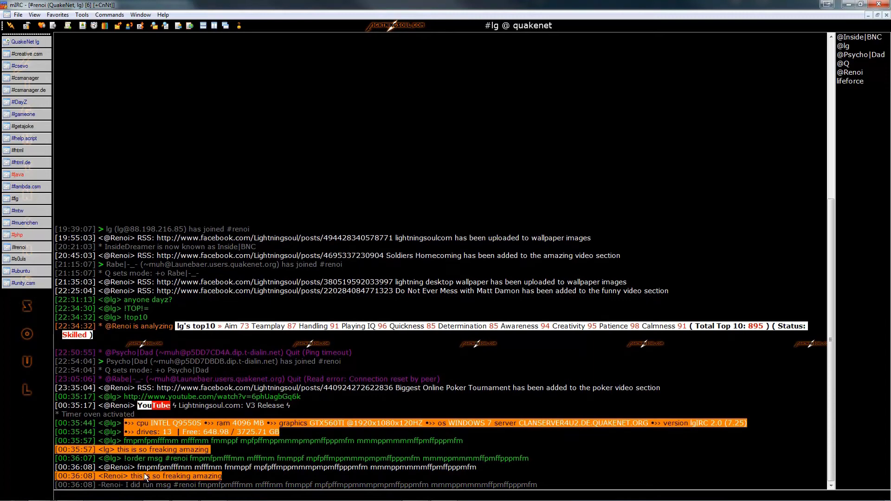
{"action": "left_click_drag", "start_coordinate": [131, 476], "coordinate": [230, 475]}
{"action": "right_click", "coordinate": [559, 409]}
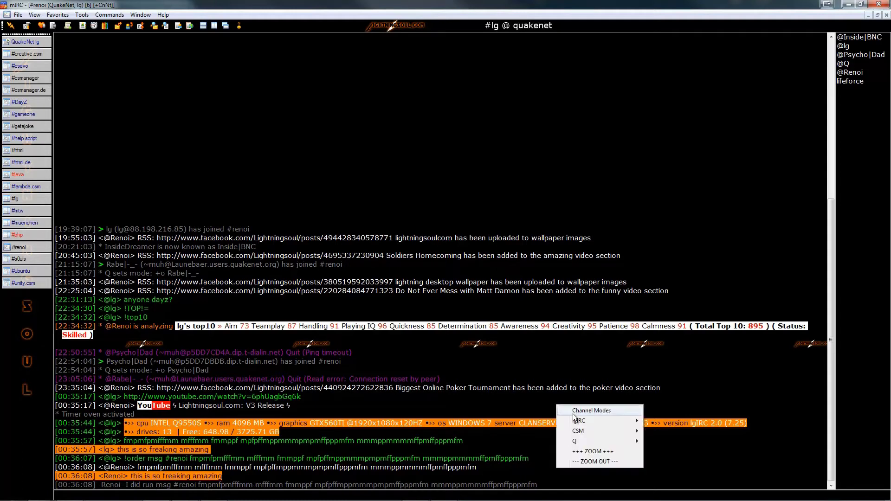
{"action": "mouse_move", "coordinate": [583, 422]}
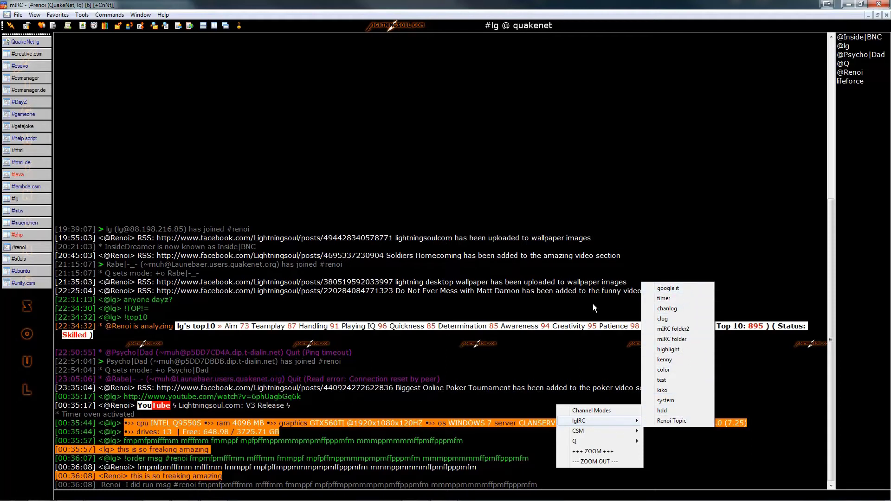
{"action": "left_click", "coordinate": [677, 297]}
Send "!order msg #renoi the lg is my owner and I love him so hard" to make the bot post that sentence
{"action": "type", "text": "!order sa"}
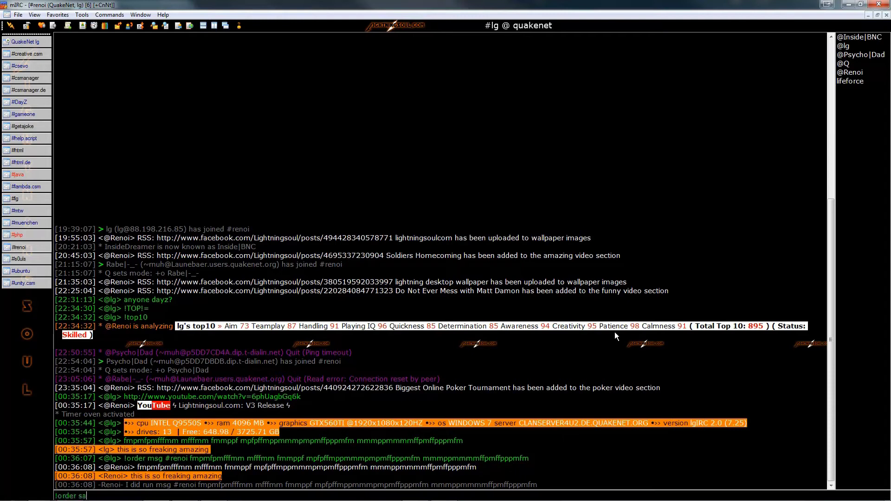
{"action": "type", "text": "y"}
{"action": "key", "text": "BackSpace"}
{"action": "key", "text": "BackSpace"}
{"action": "key", "text": "BackSpace"}
{"action": "key", "text": "BackSpace"}
{"action": "type", "text": "msg #renoi the lg is my owner and I love him so hard"}
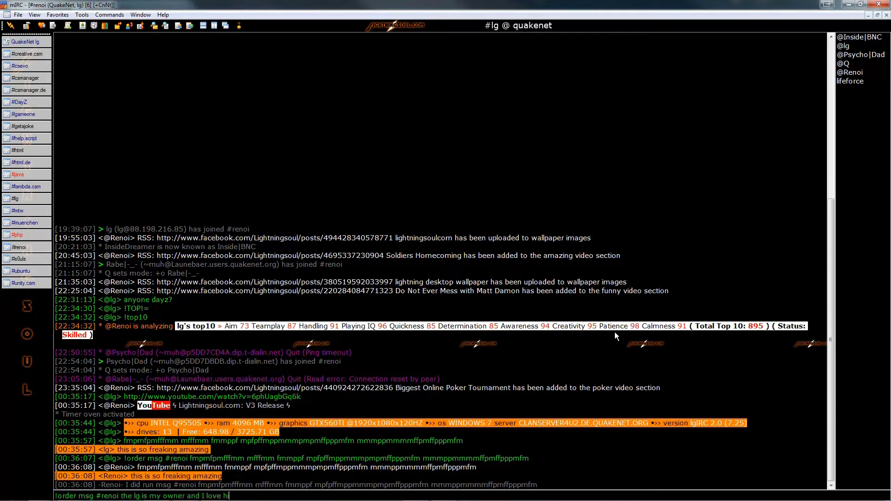
{"action": "key", "text": "Return"}
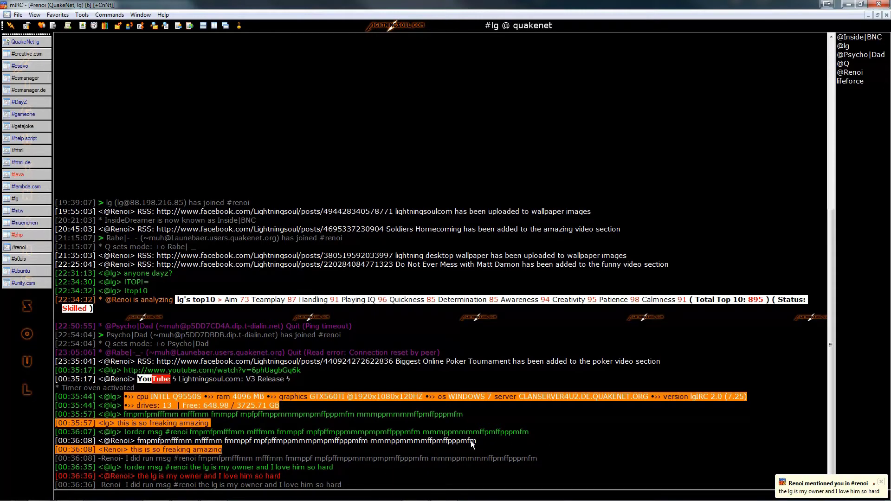
{"action": "right_click", "coordinate": [605, 447]}
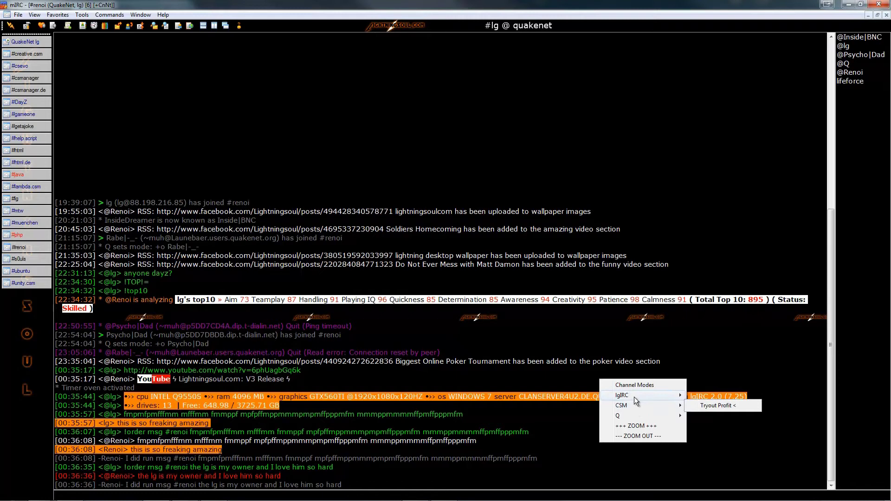
{"action": "mouse_move", "coordinate": [635, 419]}
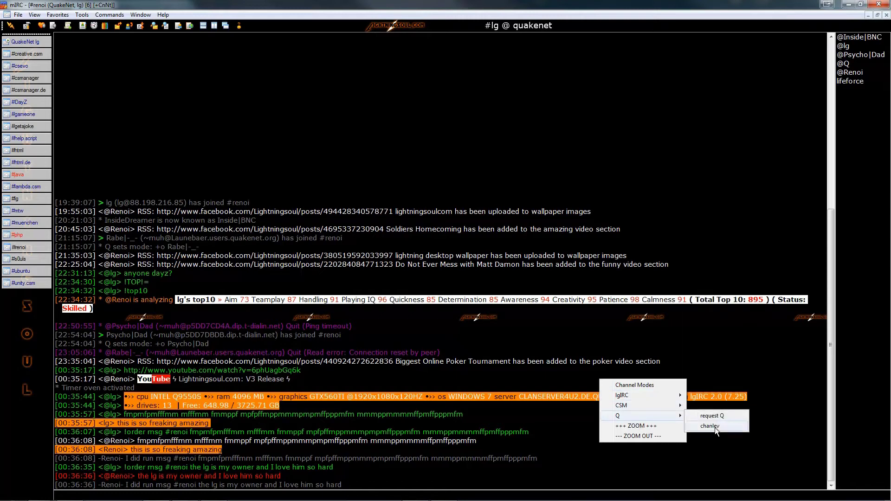
{"action": "mouse_move", "coordinate": [633, 394]}
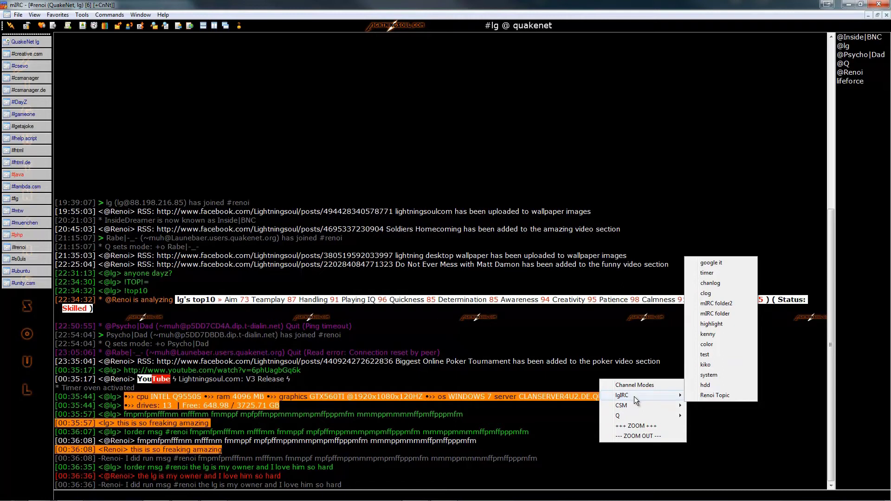
{"action": "left_click", "coordinate": [541, 392]}
List the active timers twice with the /timers command
{"action": "type", "text": "/"}
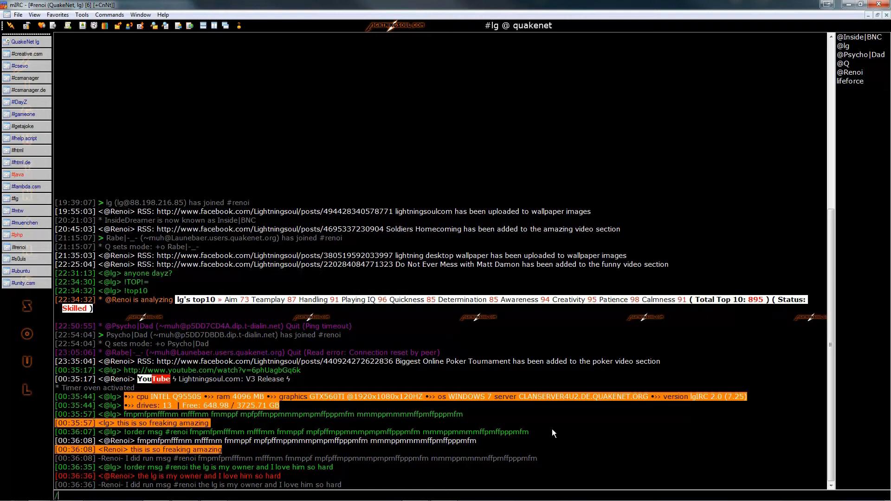
{"action": "type", "text": "timers"}
{"action": "key", "text": "Return"}
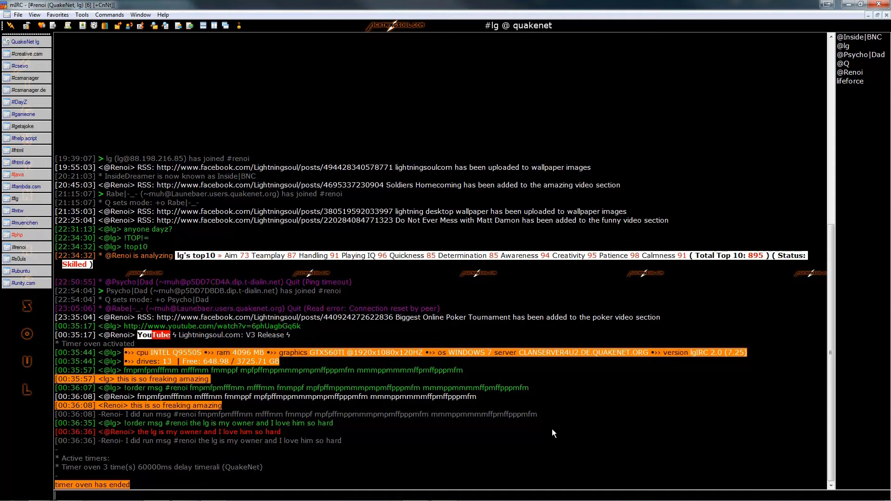
{"action": "type", "text": "ers"}
{"action": "key", "text": "Return"}
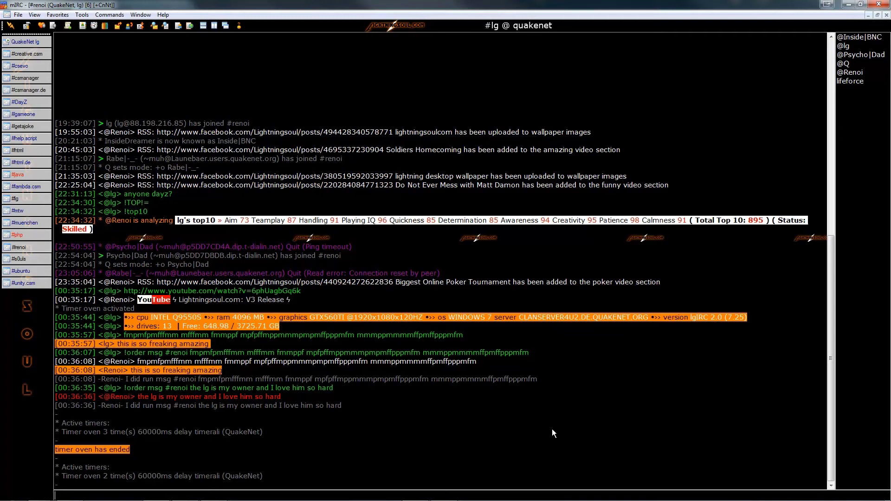
Post the smileys ":)" and "(:" as two separate messages in the #renoi channel
{"action": "type", "text": ":)"}
{"action": "key", "text": "Return"}
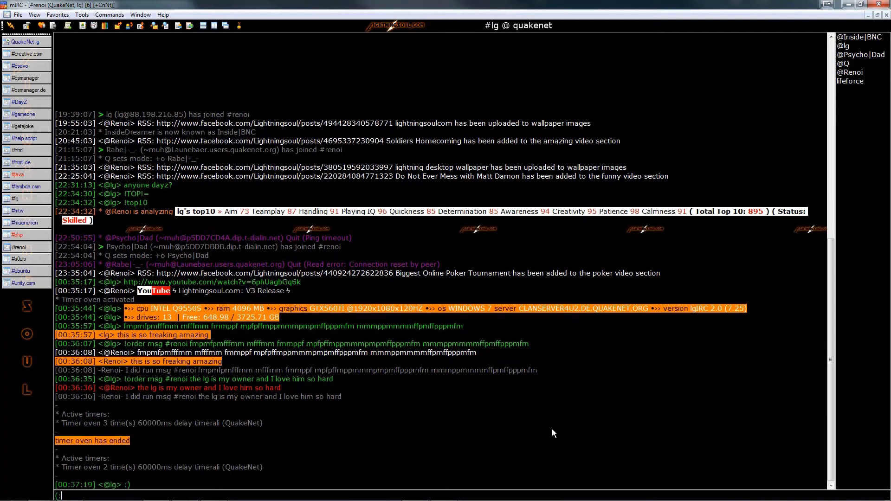
{"action": "type", "text": "(:"}
{"action": "key", "text": "Return"}
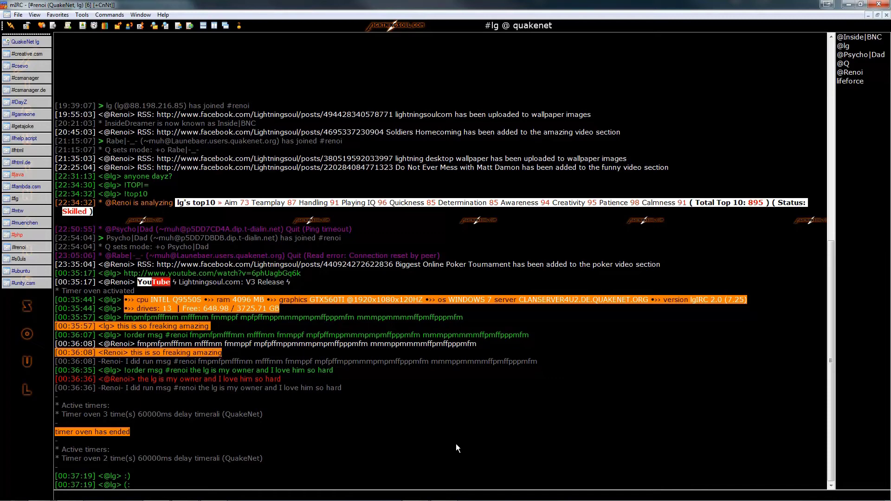
Write the message "irc rocks" for the #renoi channel
{"action": "right_click", "coordinate": [404, 390]}
{"action": "left_click", "coordinate": [355, 386]}
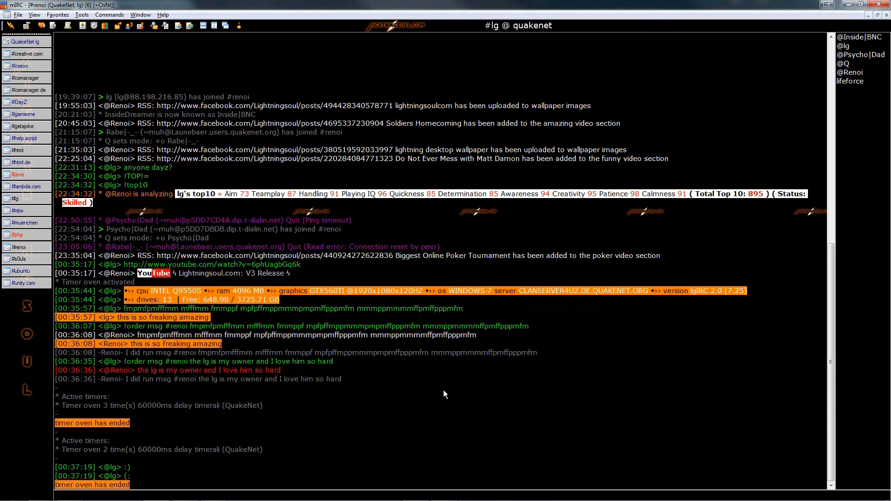
{"action": "type", "text": "irc rocks"}
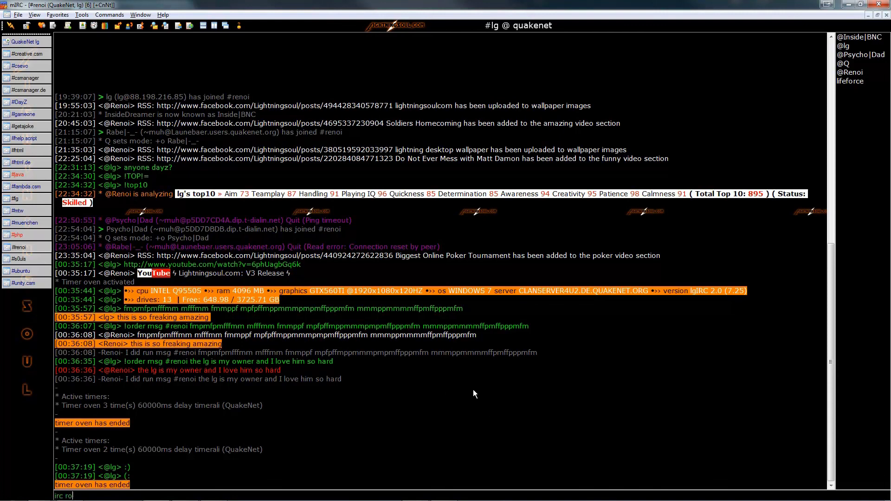